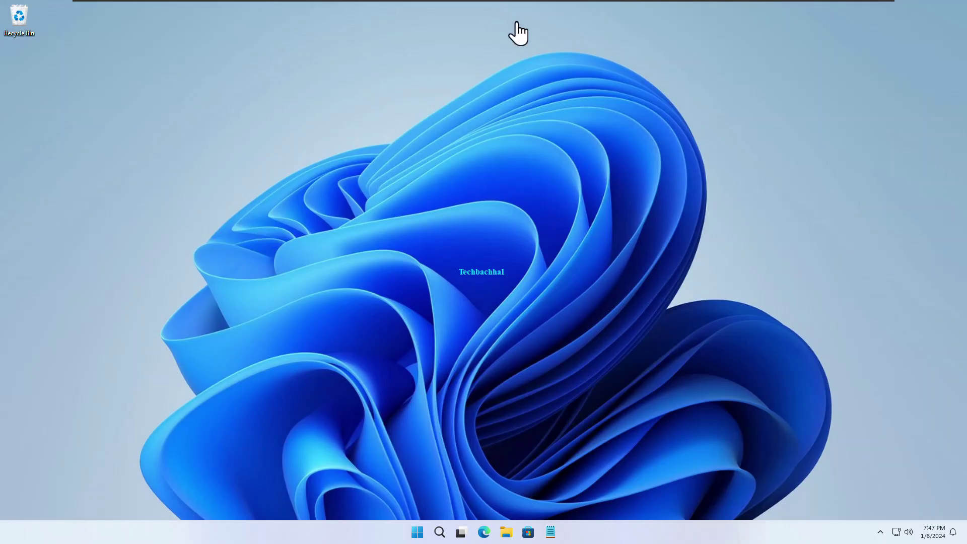
Step: Launch cmd from Windows Search as administrator and approve the UAC prompt
left_click(441, 532)
type("cmd")
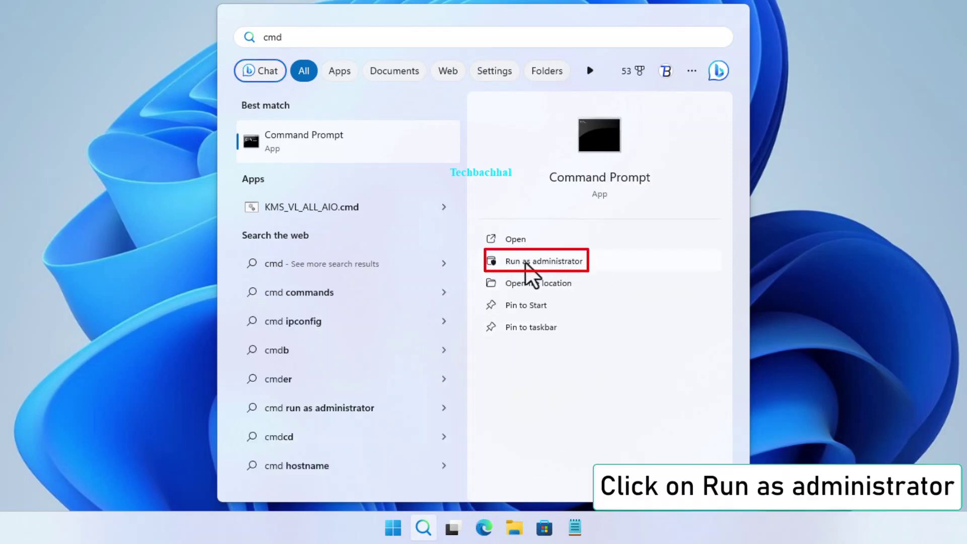
left_click(529, 262)
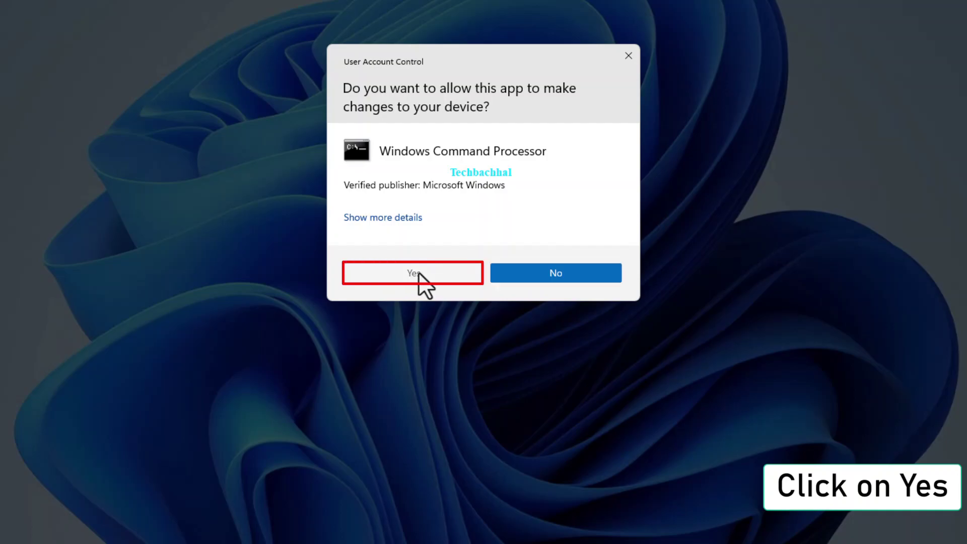
left_click(416, 278)
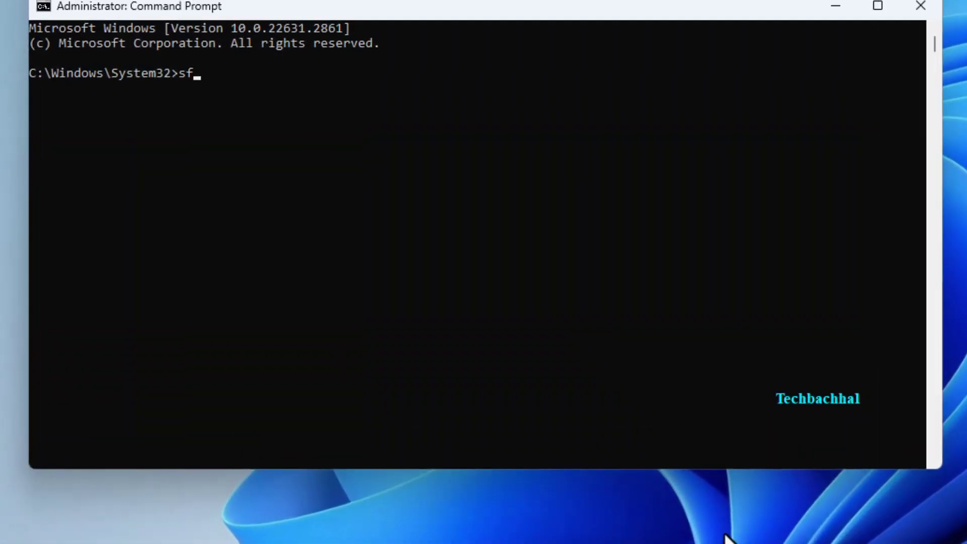
type("c /scannow")
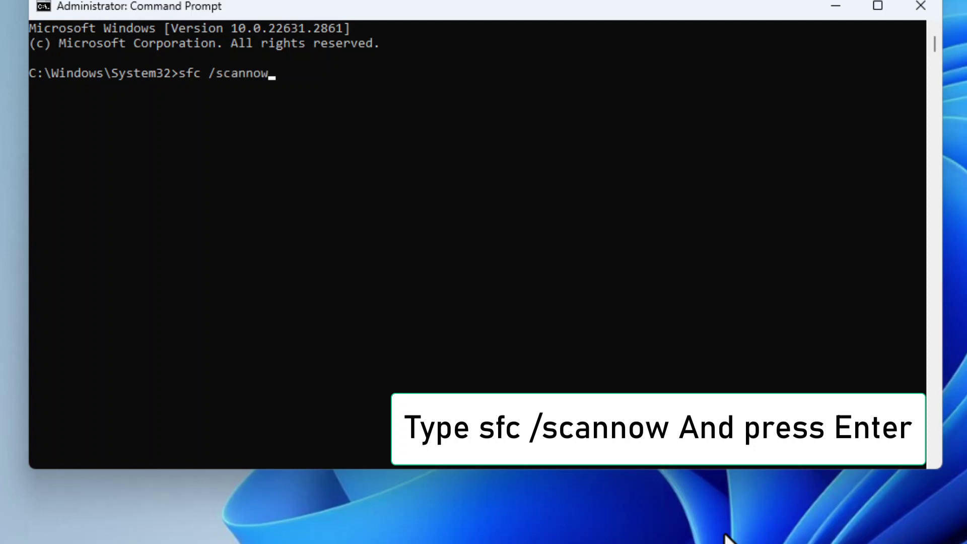
Step: Run sfc /scannow in the administrator Command Prompt
key("Return")
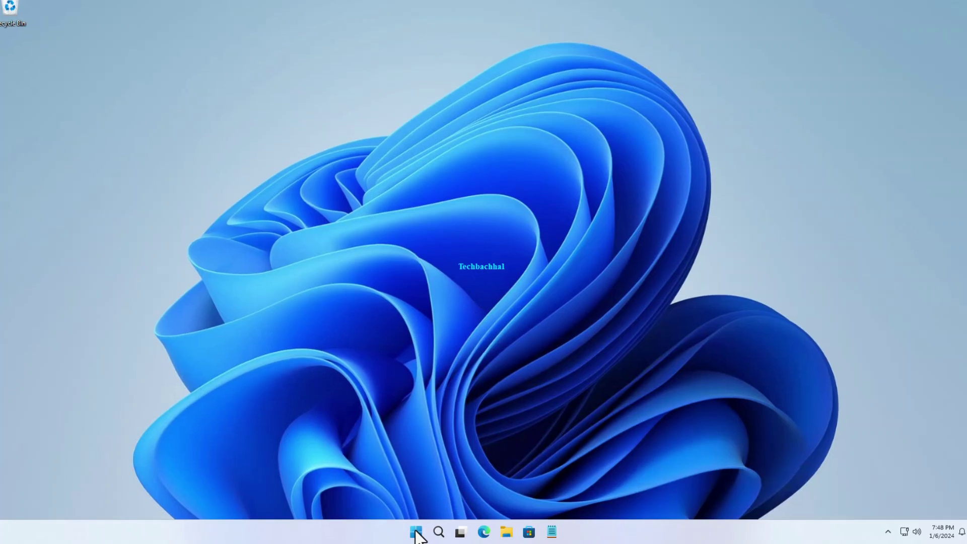
Step: Open Settings from the Start button's context menu and go to Apps
right_click(417, 533)
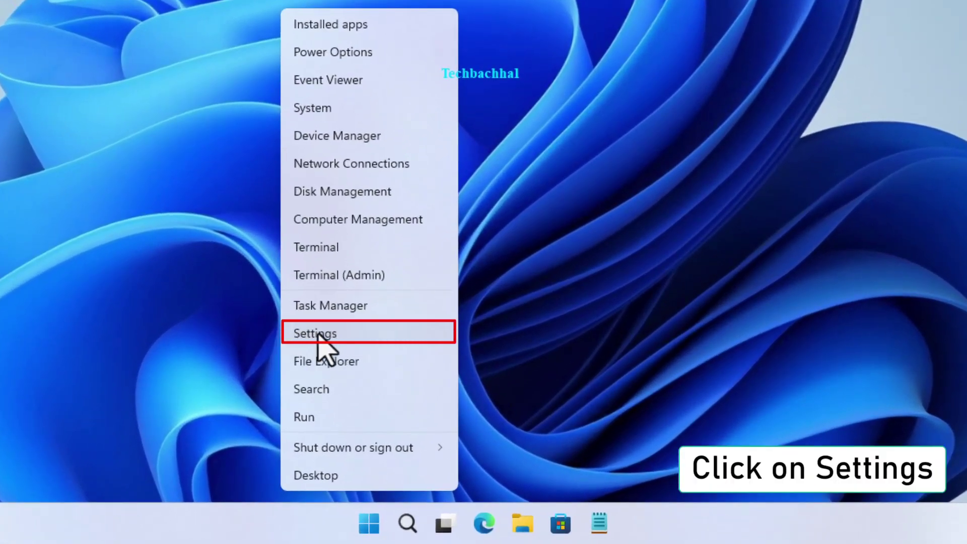
left_click(315, 333)
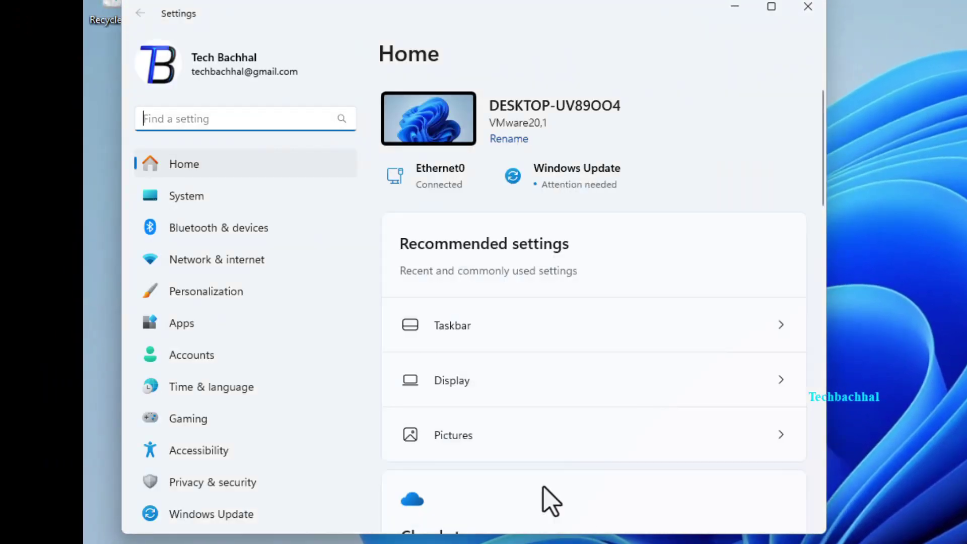
left_click(225, 330)
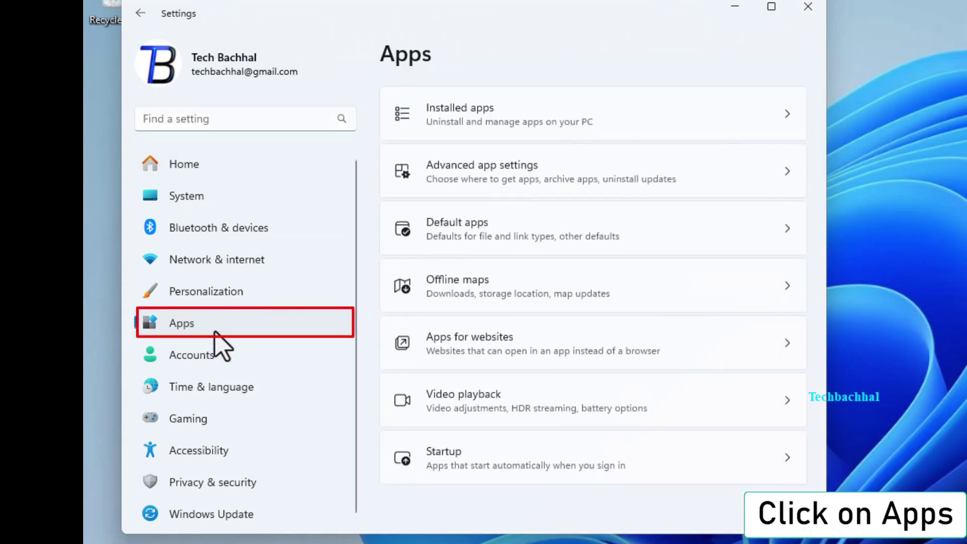
Step: Uninstall Microsoft OneDrive from Installed apps, confirming and approving UAC
left_click(527, 120)
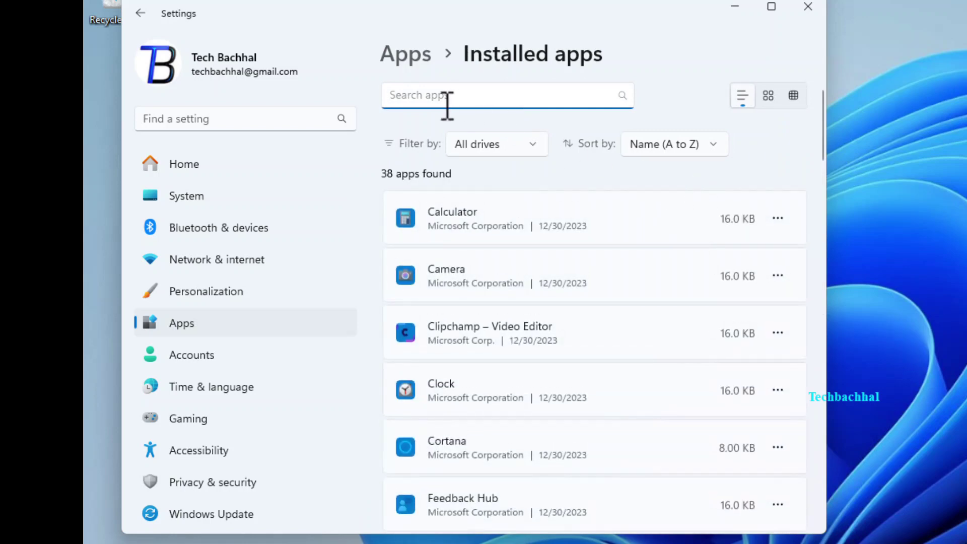
scroll(626, 325, "down", 3)
scroll(626, 325, "down", 3)
scroll(625, 326, "down", 3)
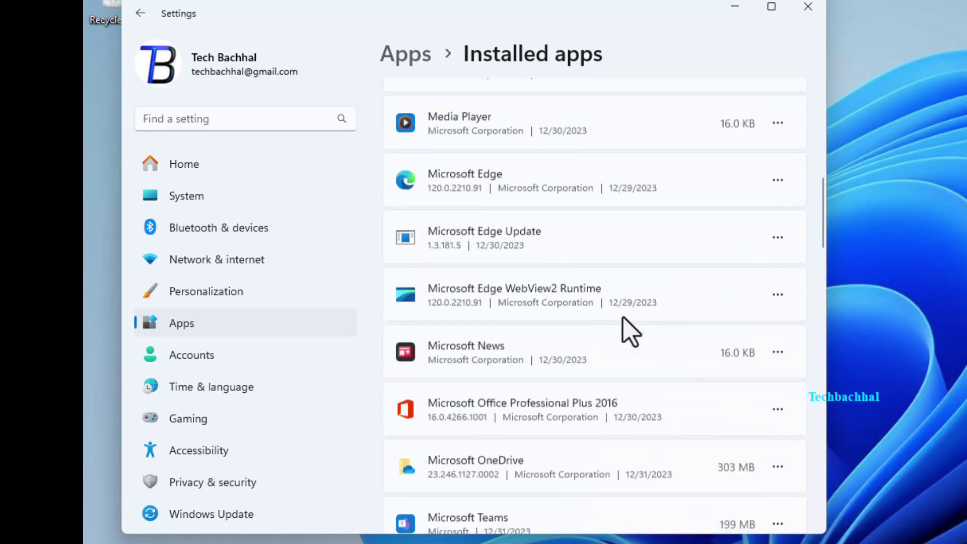
scroll(626, 325, "down", 3)
scroll(626, 325, "down", 2)
scroll(651, 343, "down", 1)
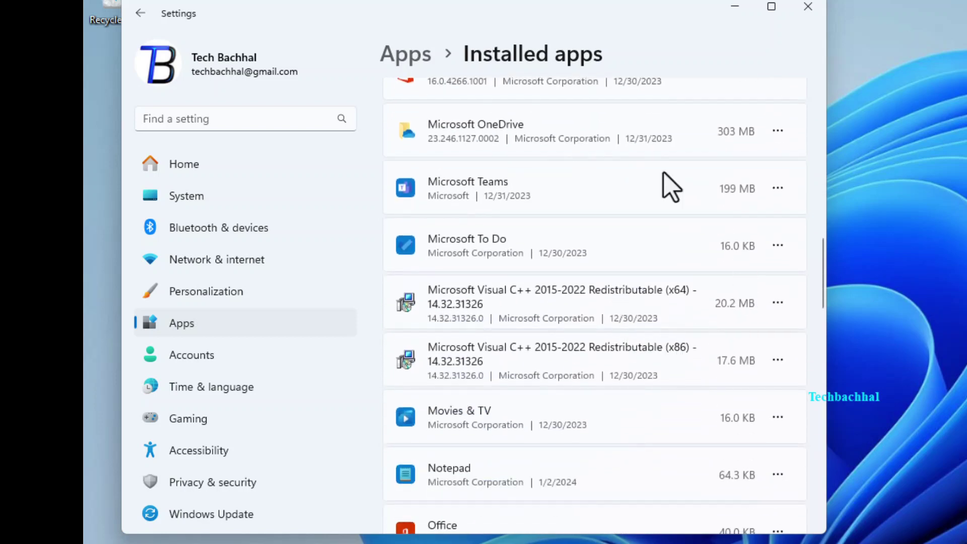
left_click(778, 132)
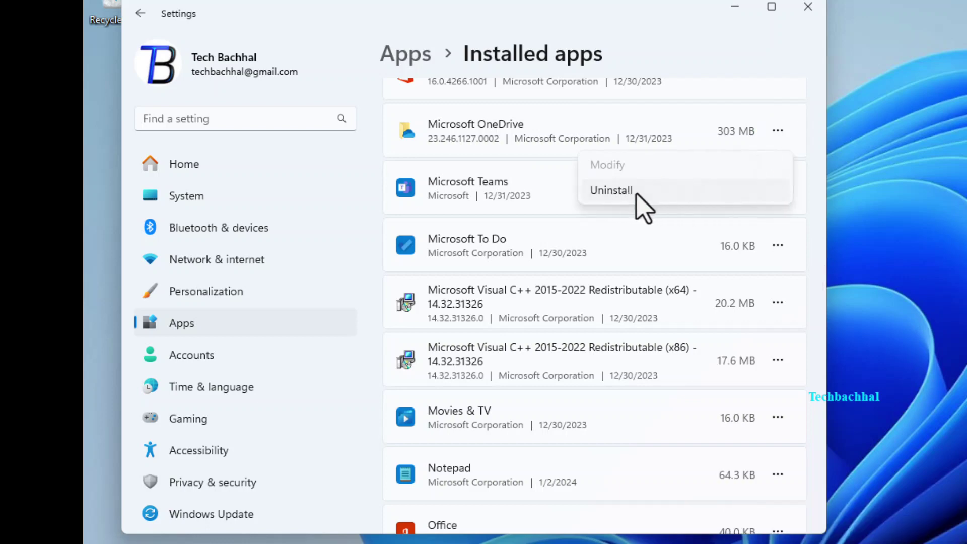
left_click(612, 190)
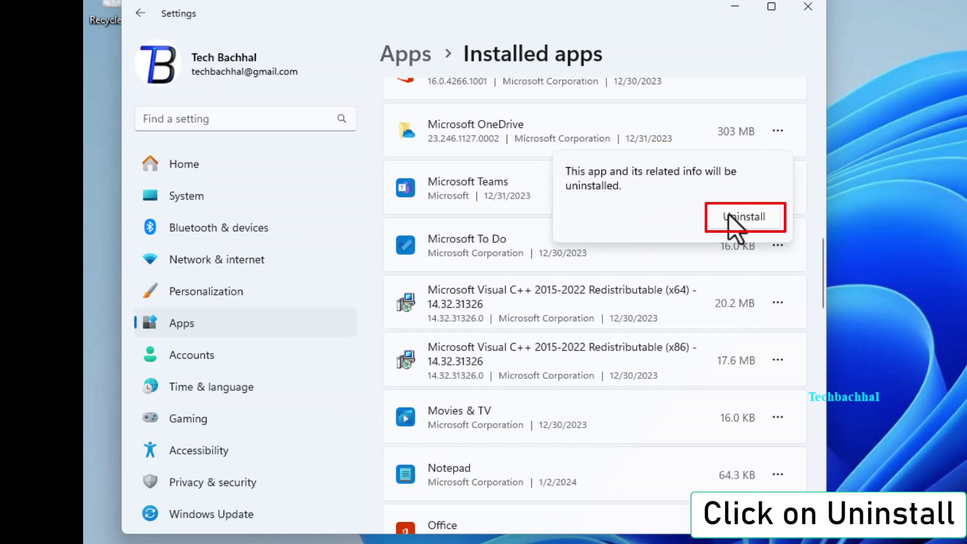
left_click(744, 217)
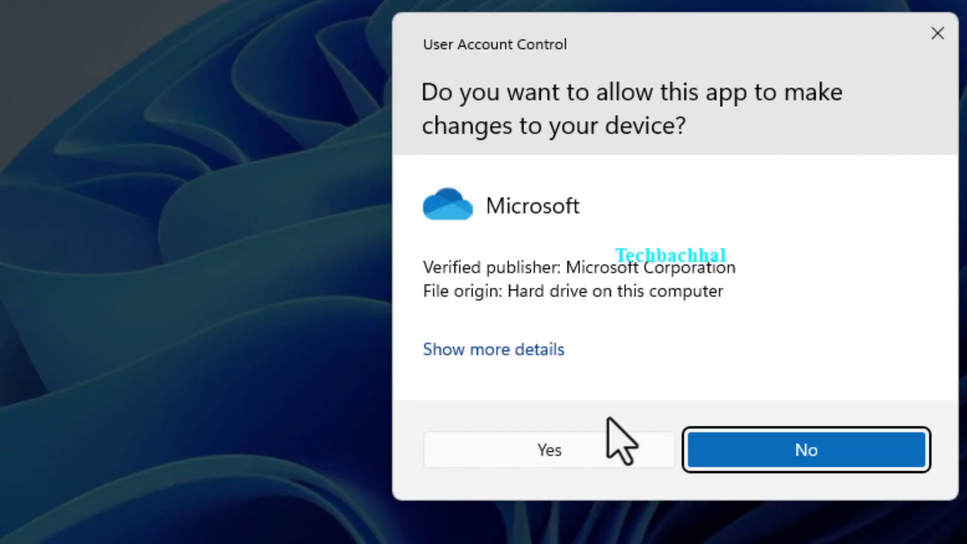
left_click(559, 449)
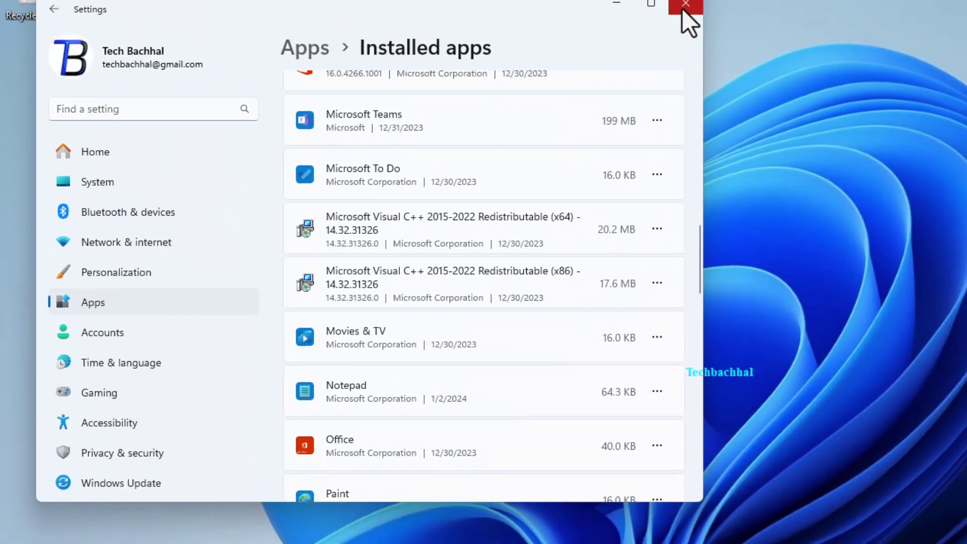
Step: Close Settings and restart the PC from the Start context menu
left_click(686, 10)
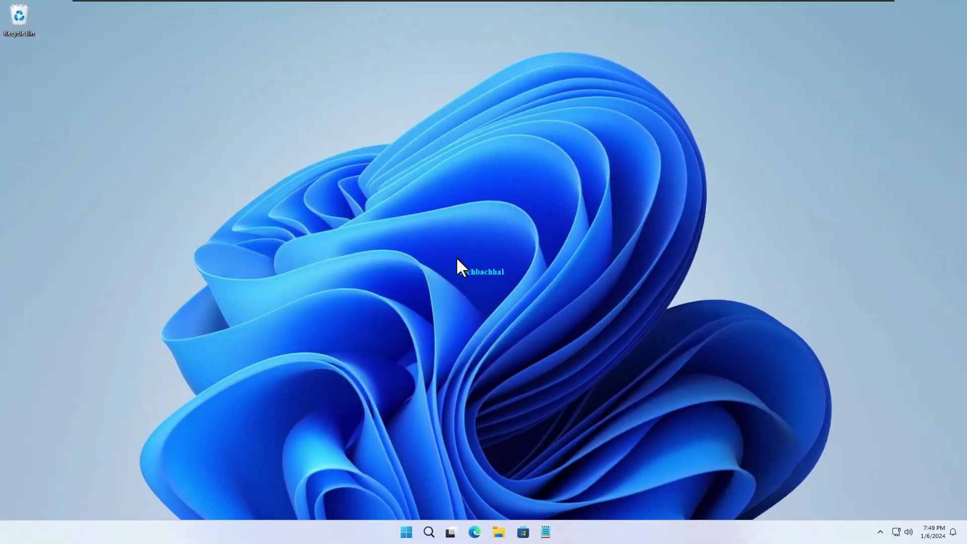
right_click(416, 534)
mouse_move(356, 448)
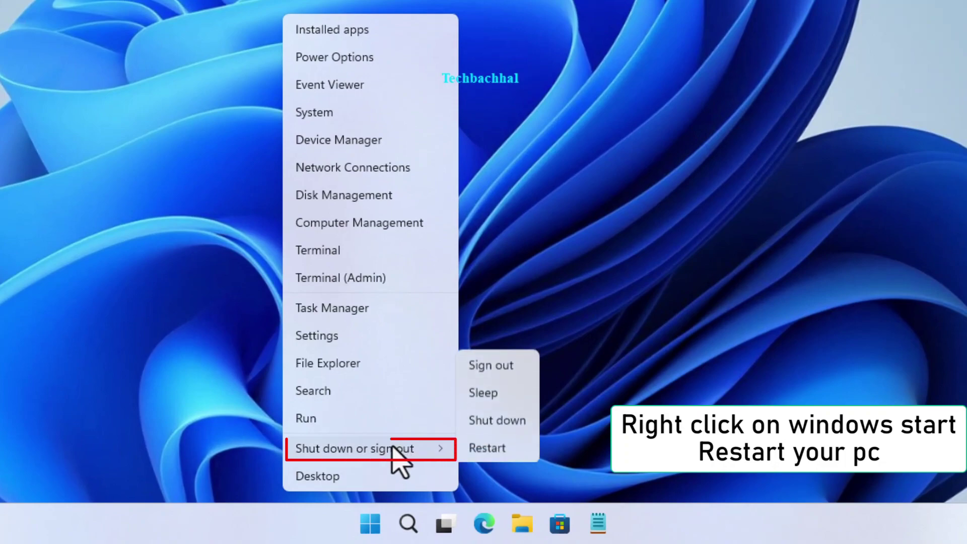
left_click(487, 446)
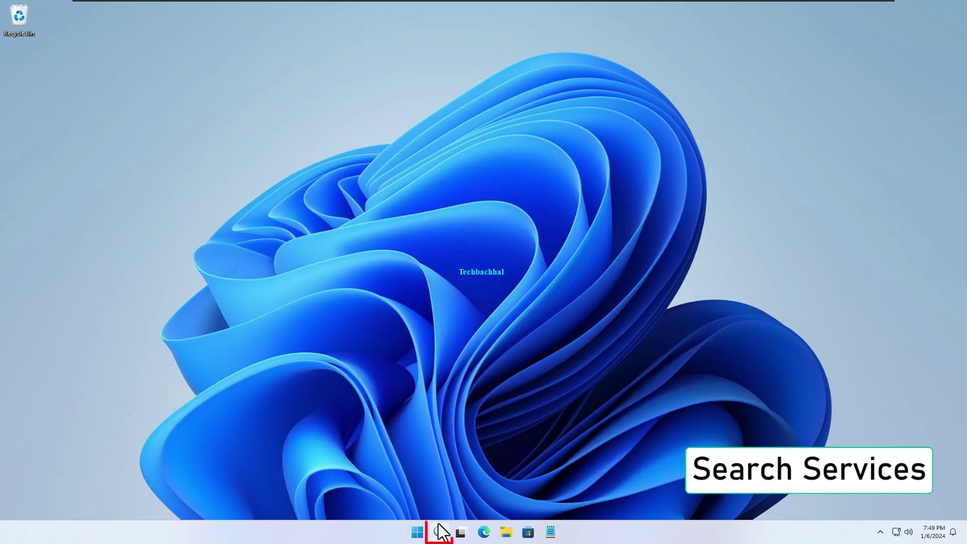
Step: Search for services and launch the Services app
left_click(438, 532)
type("se")
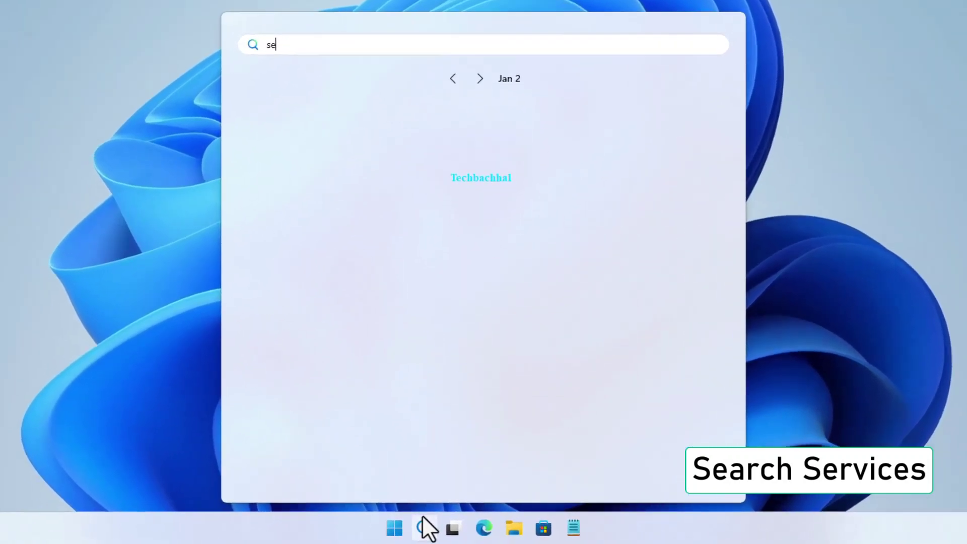
type("rvice")
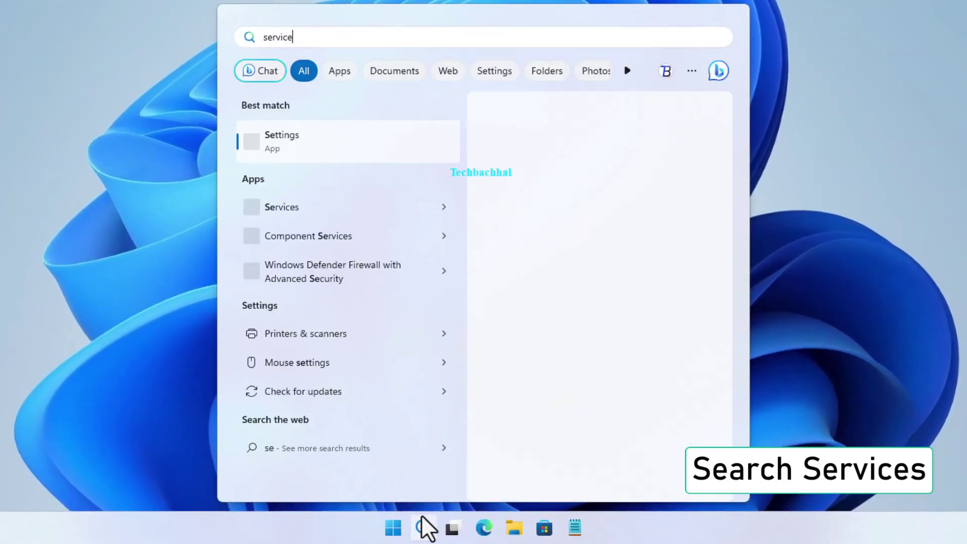
type("s")
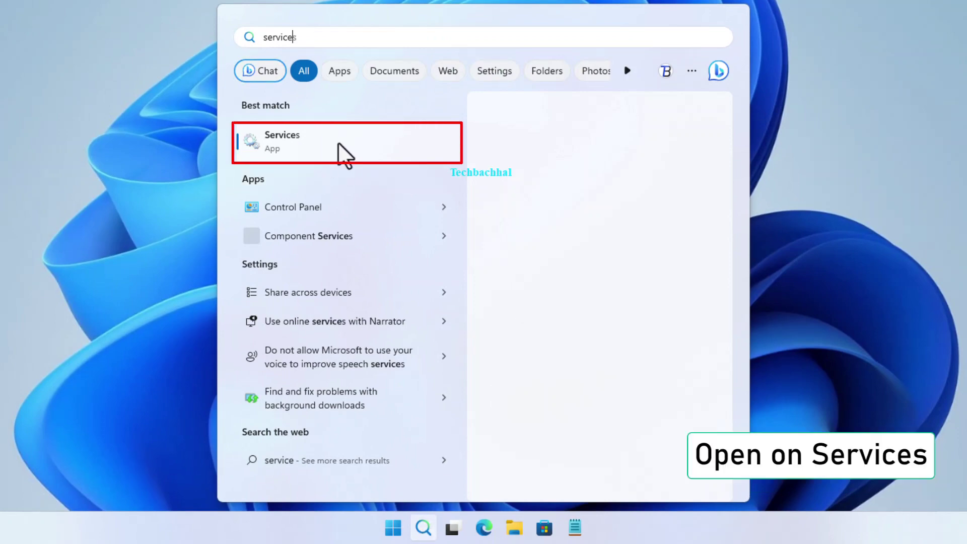
left_click(341, 151)
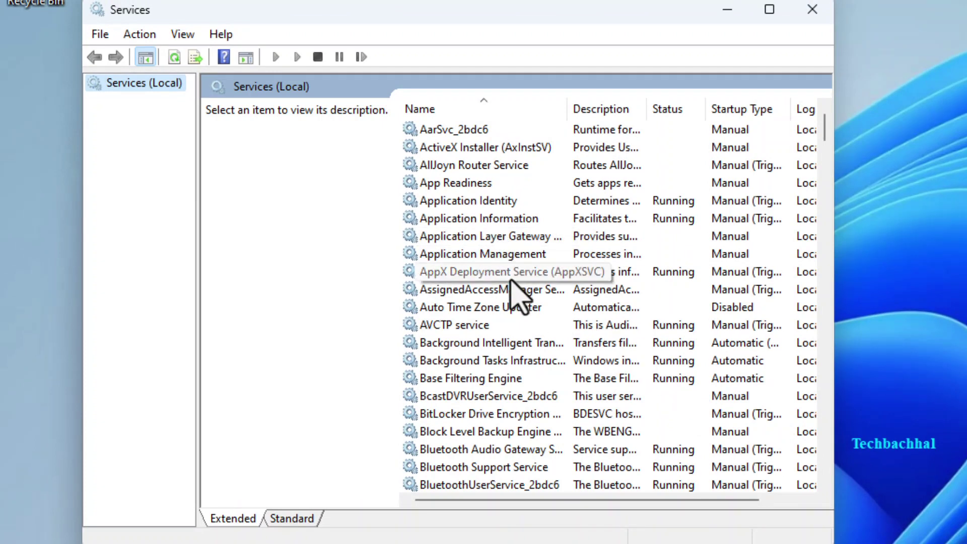
scroll(517, 294, "down", 2)
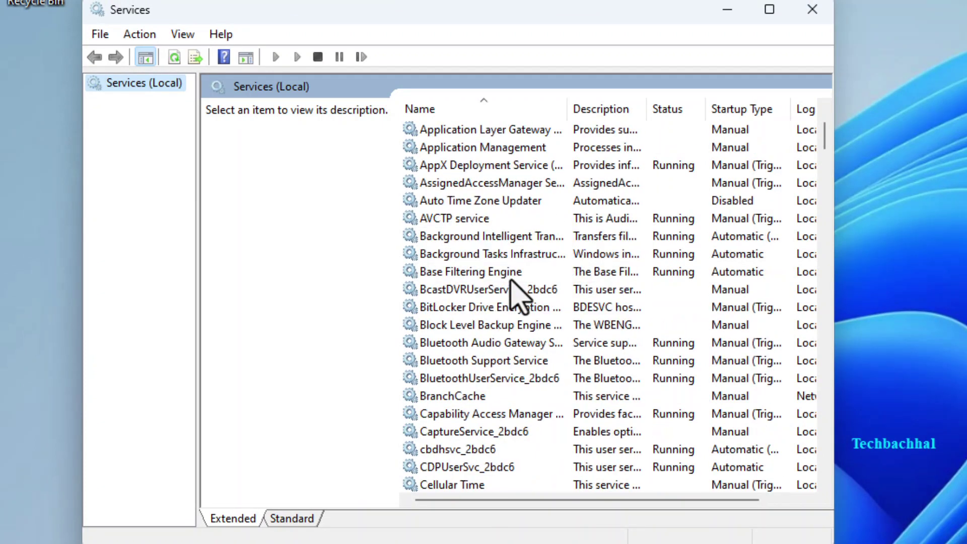
Step: Change GameInput Service's startup type to Automatic, then apply and close its properties
key("g")
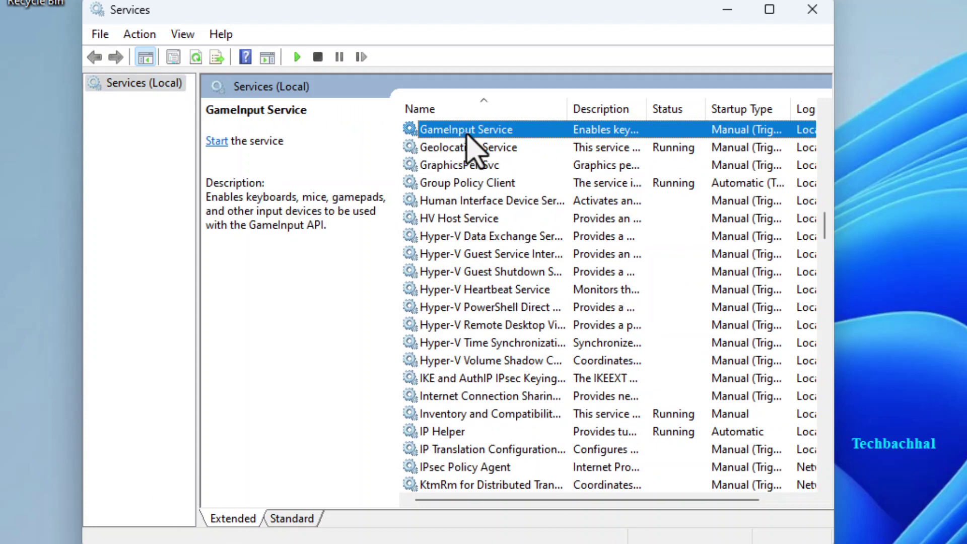
scroll(472, 147, "up", 1)
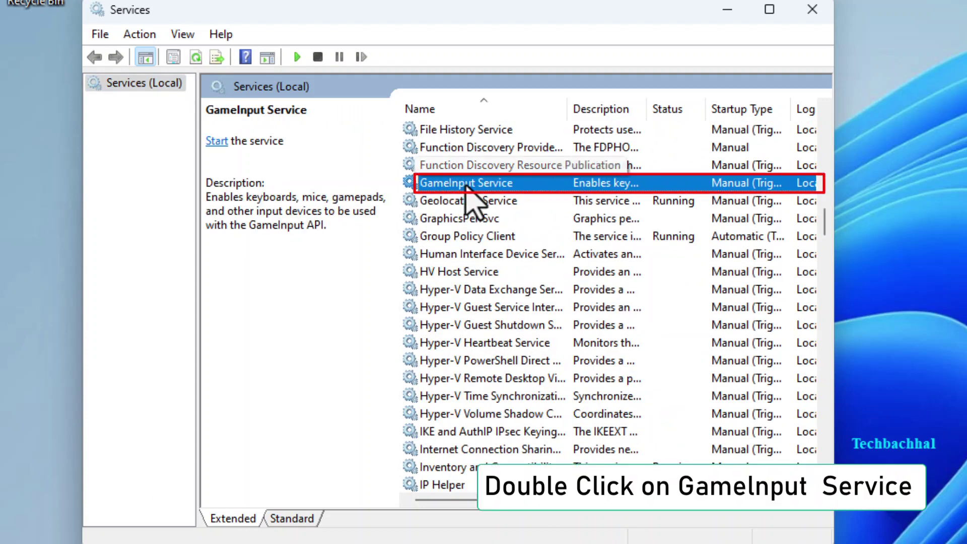
double_click(466, 184)
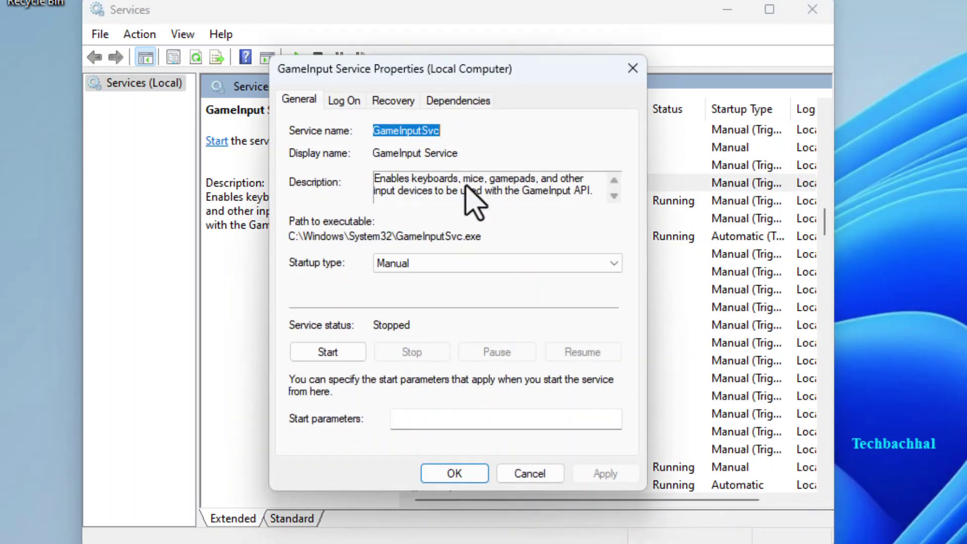
left_click(423, 263)
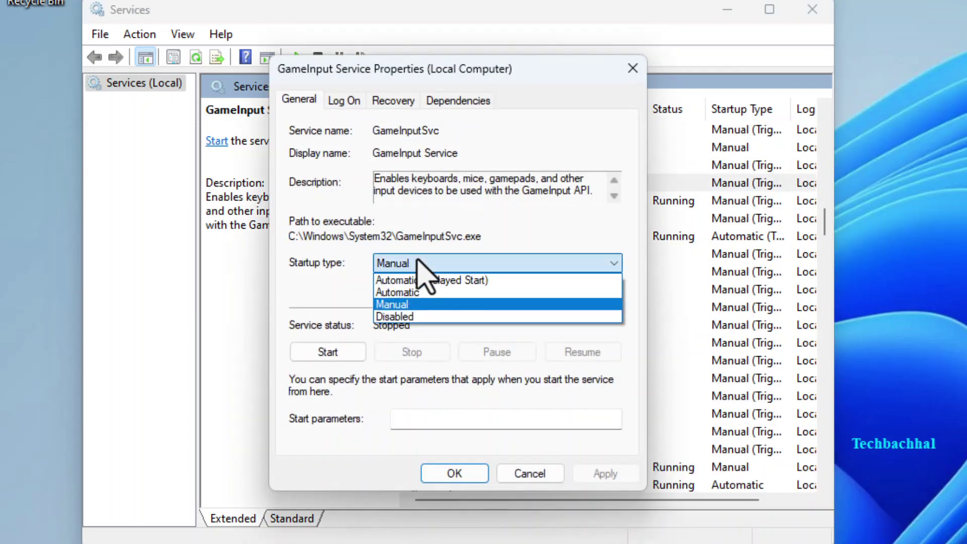
left_click(400, 294)
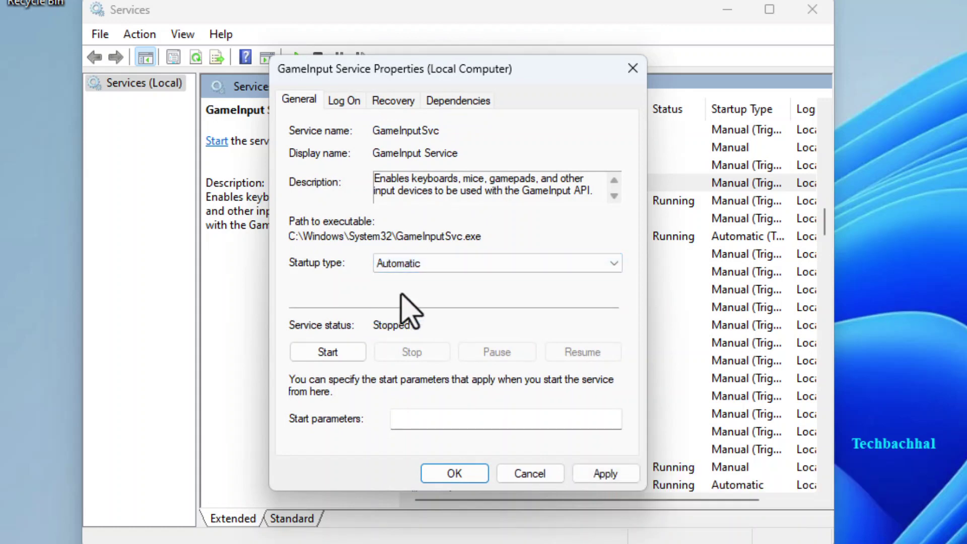
left_click(606, 474)
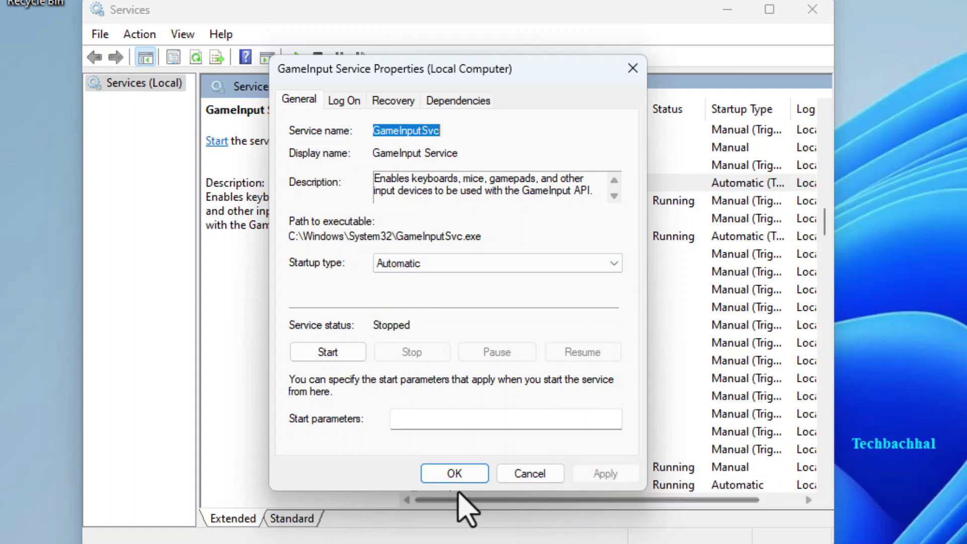
left_click(454, 474)
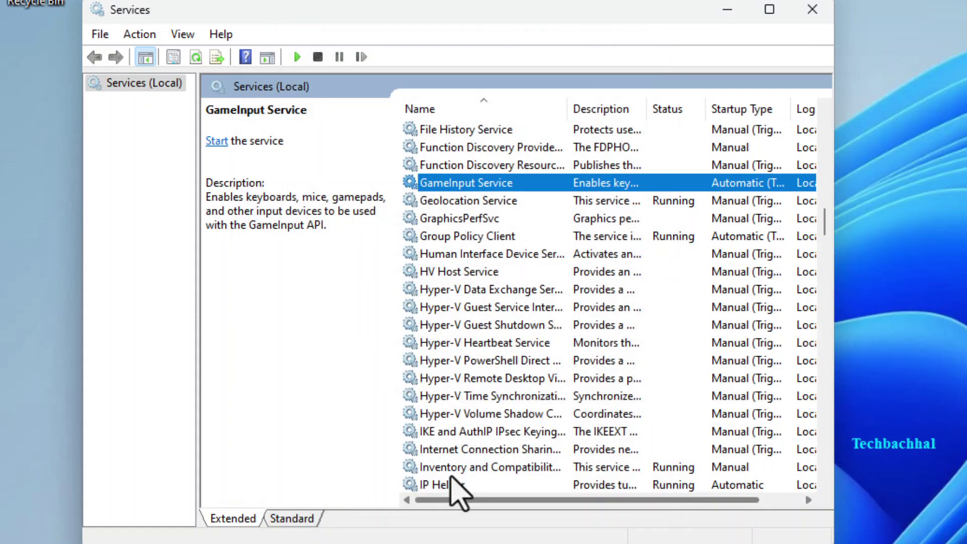